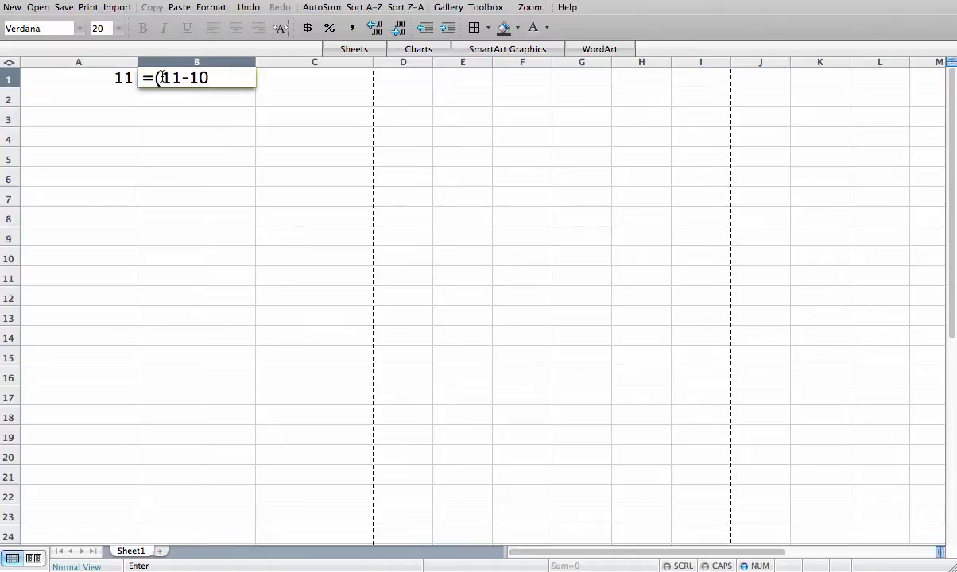
- Complete =(11-10)/2 in B1 for z-score 0.5, then =NORMSDIST(B1) in C1, giving 0.69146246
type("/2")
key("Return")
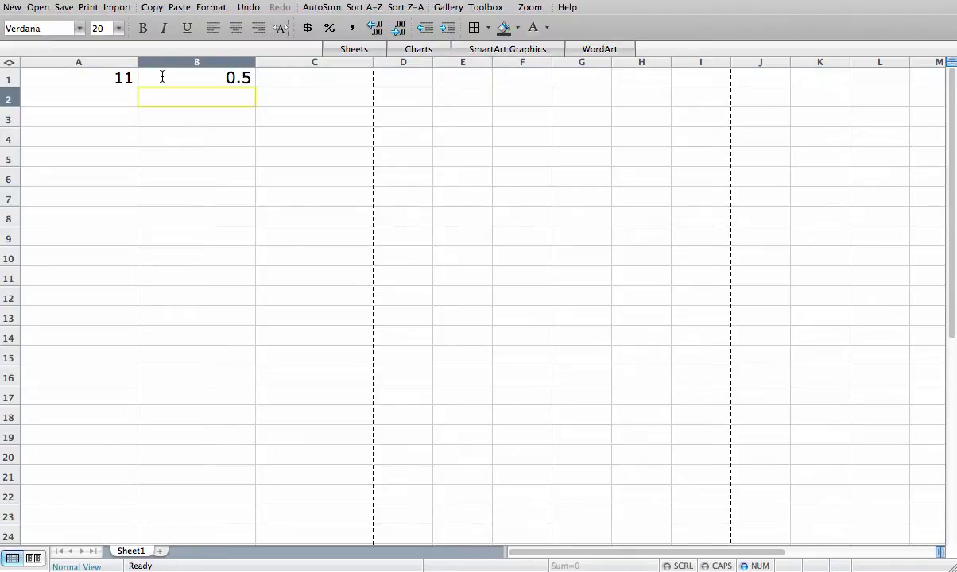
left_click(298, 80)
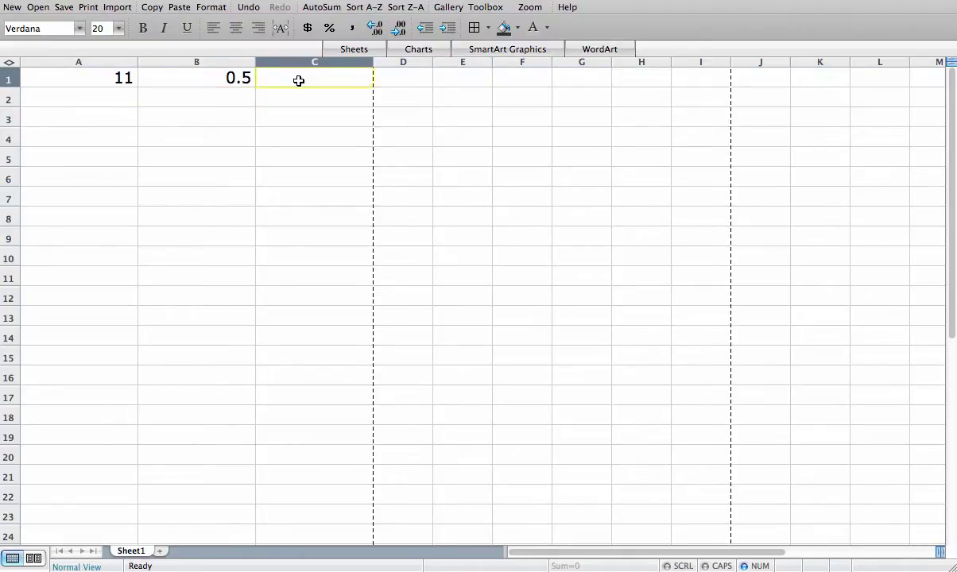
type("=")
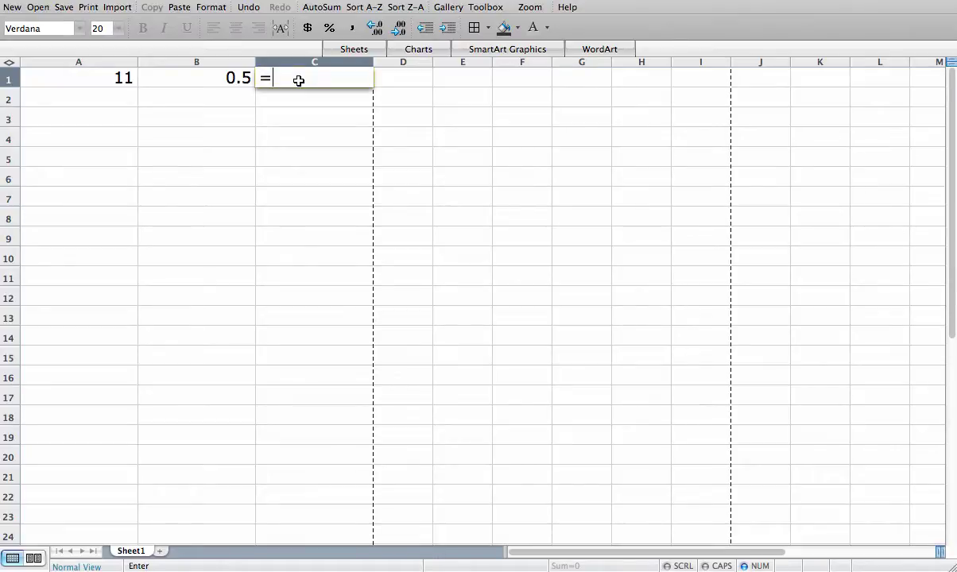
type("normsdist")
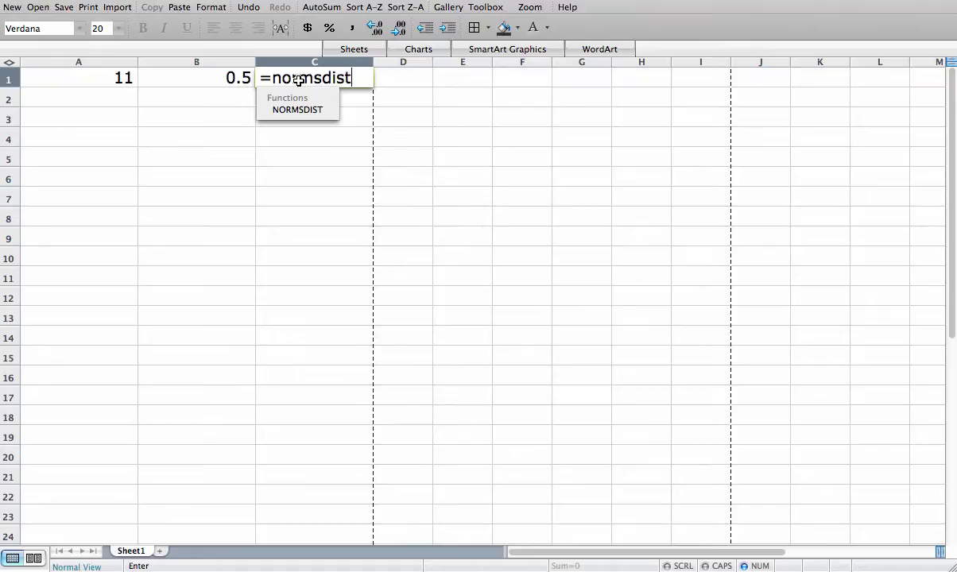
type("(")
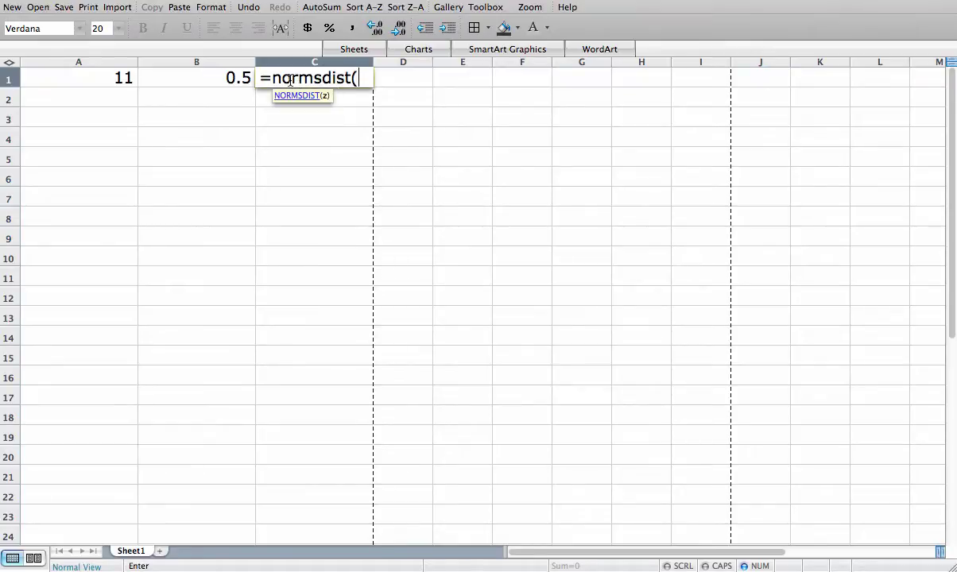
left_click_drag(235, 77, 180, 83)
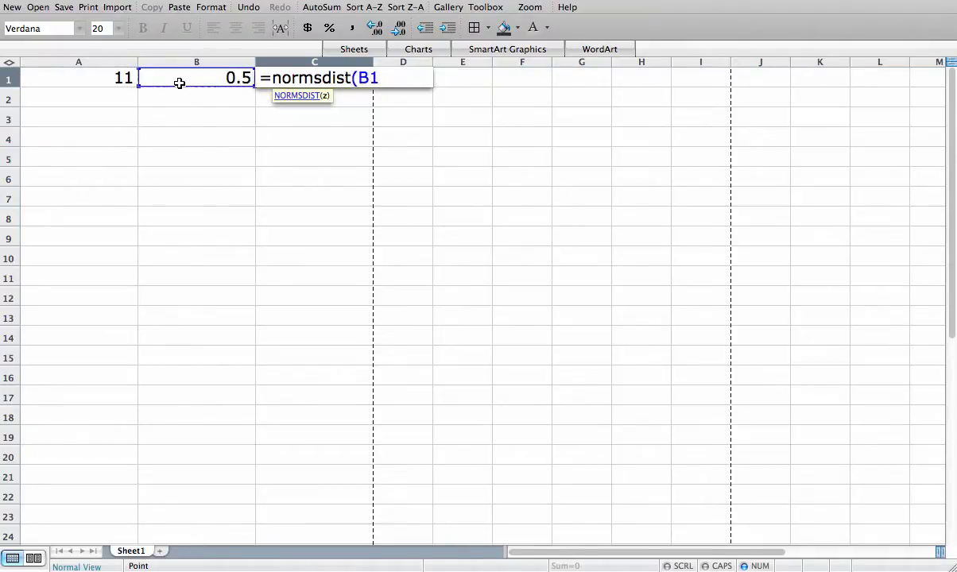
type(")")
key("Return")
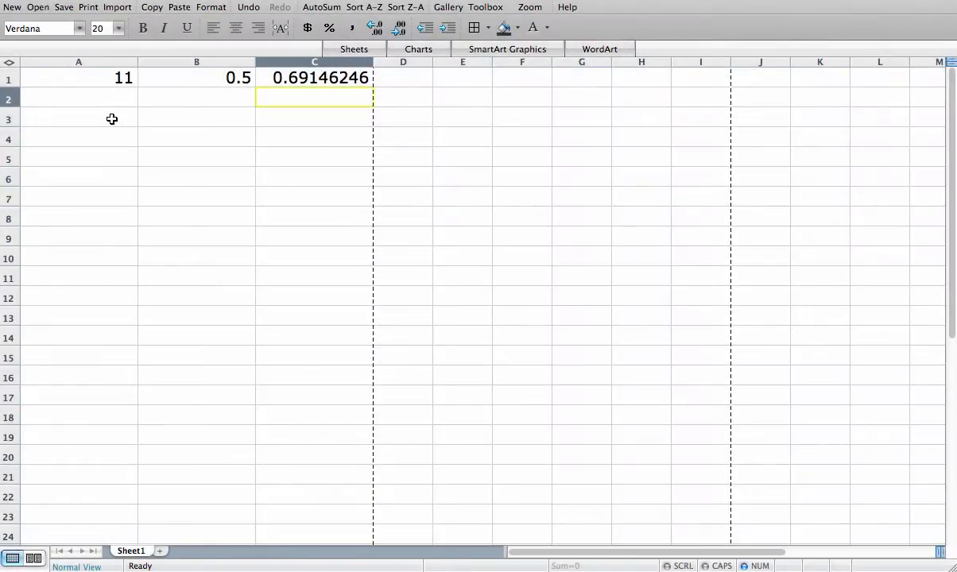
left_click(112, 118)
- Enter 11 in A3 and =NORMDIST(A3,10,2,TRUE) in B3, returning 0.69146246
type("11")
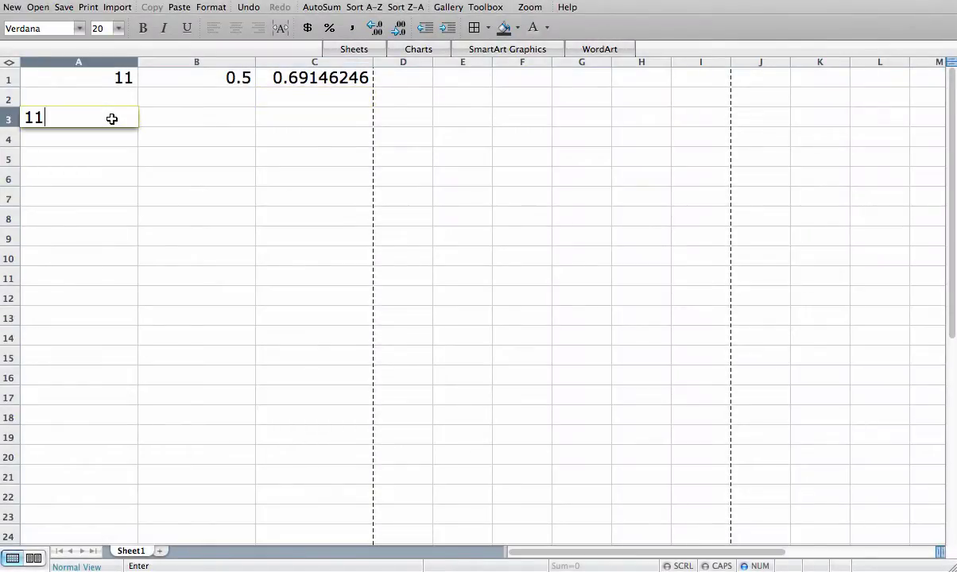
key("Tab")
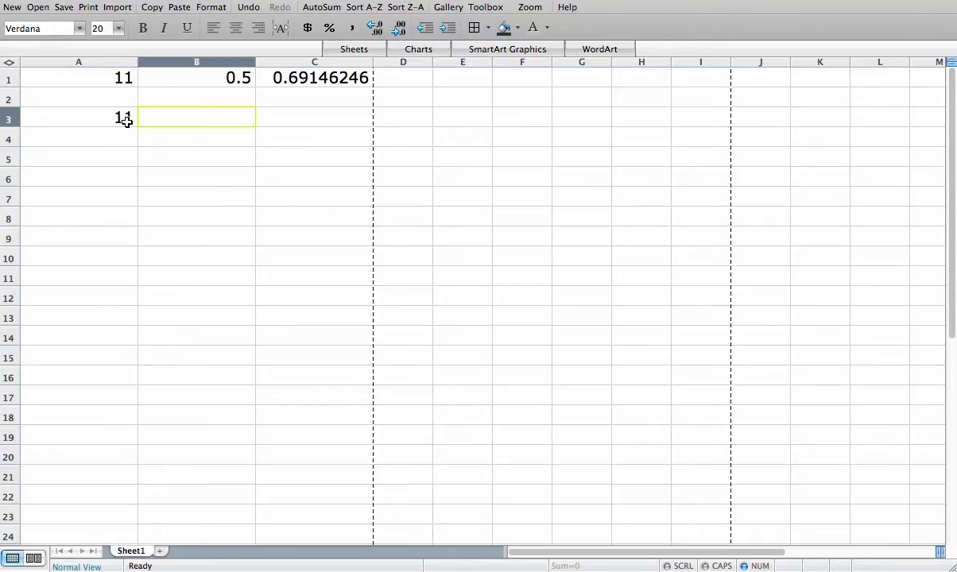
type("=")
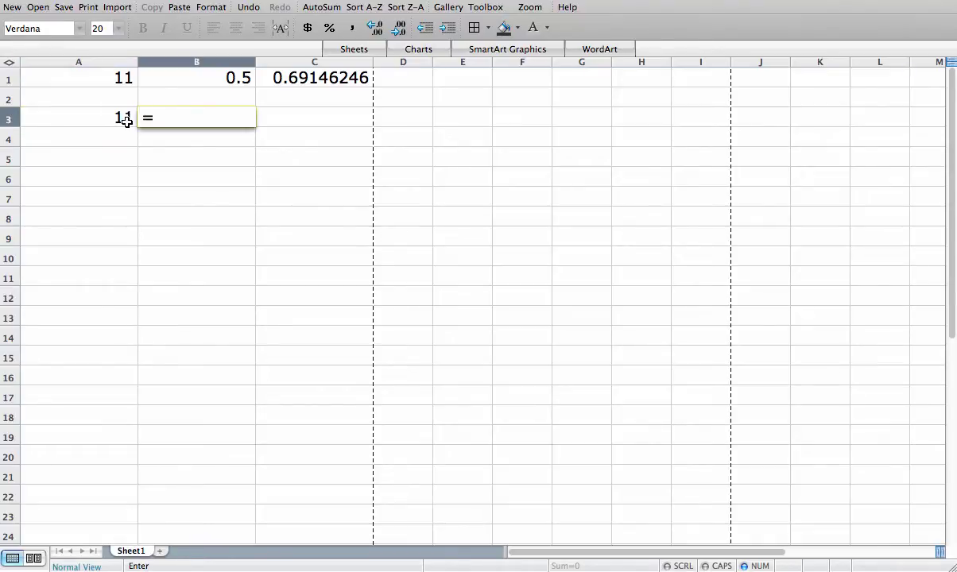
type("n")
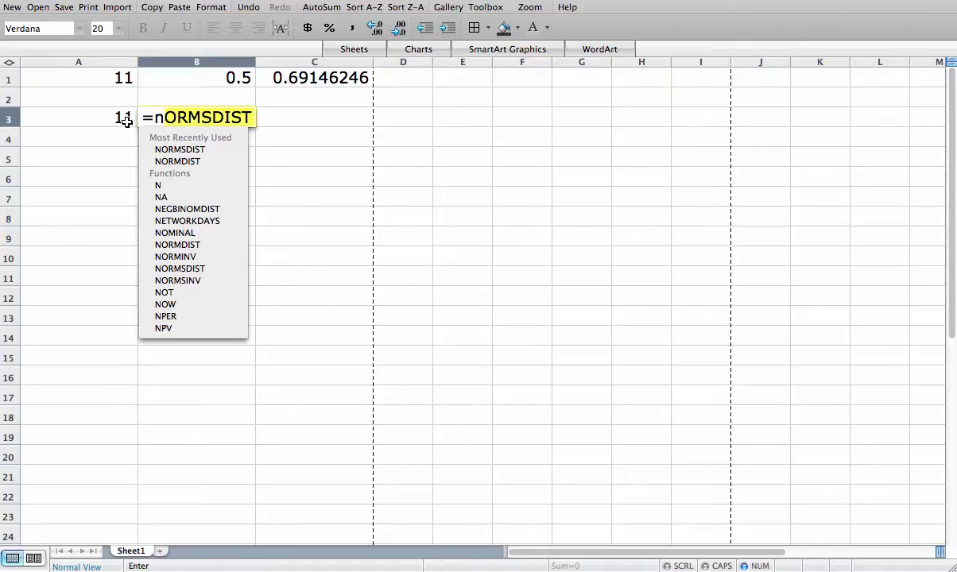
type("ormdist")
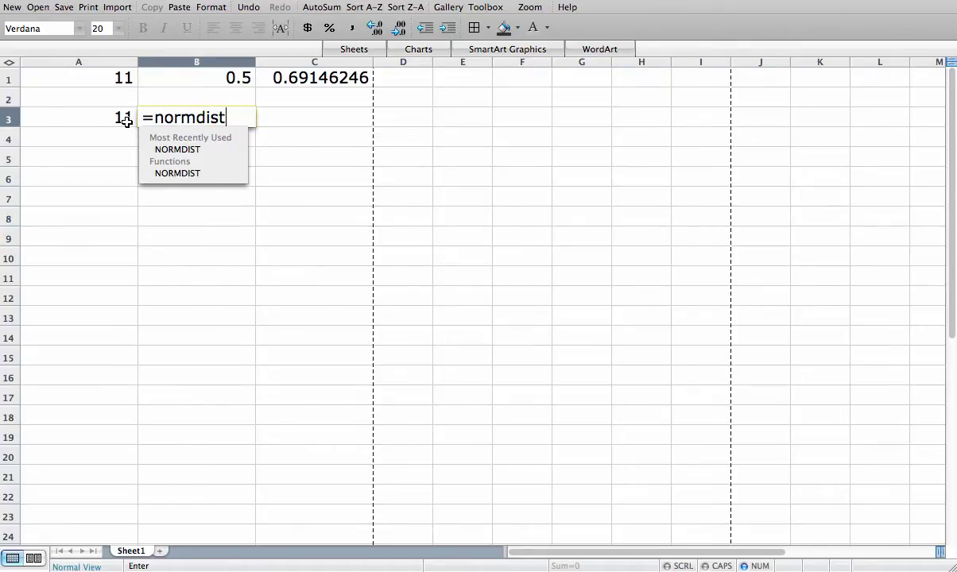
type("(")
left_click(125, 120)
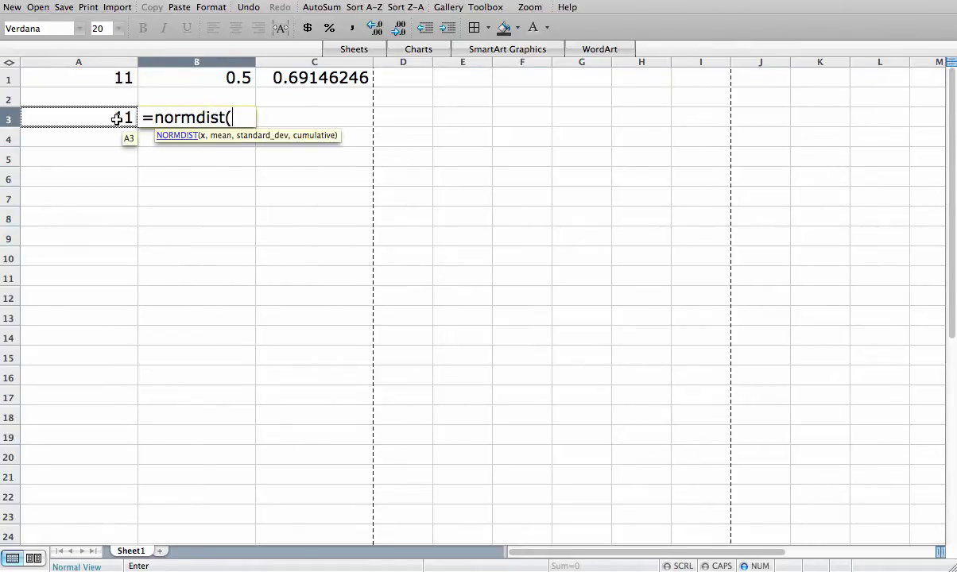
type(",10")
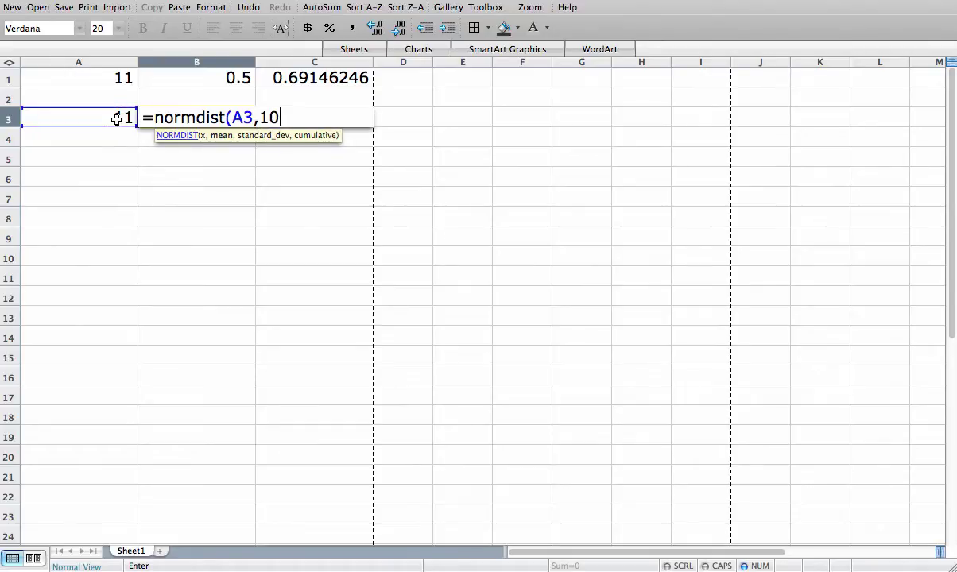
type(",2")
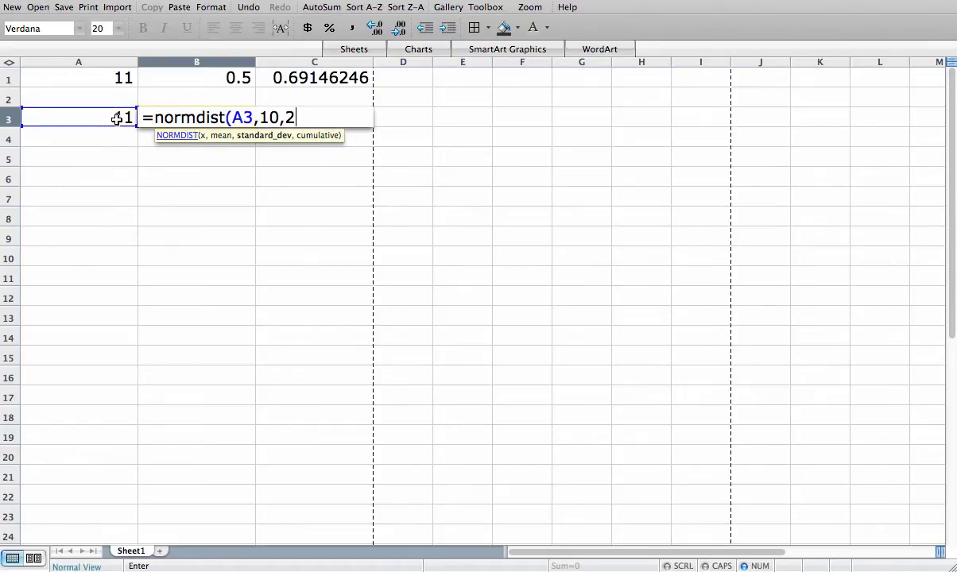
type(",")
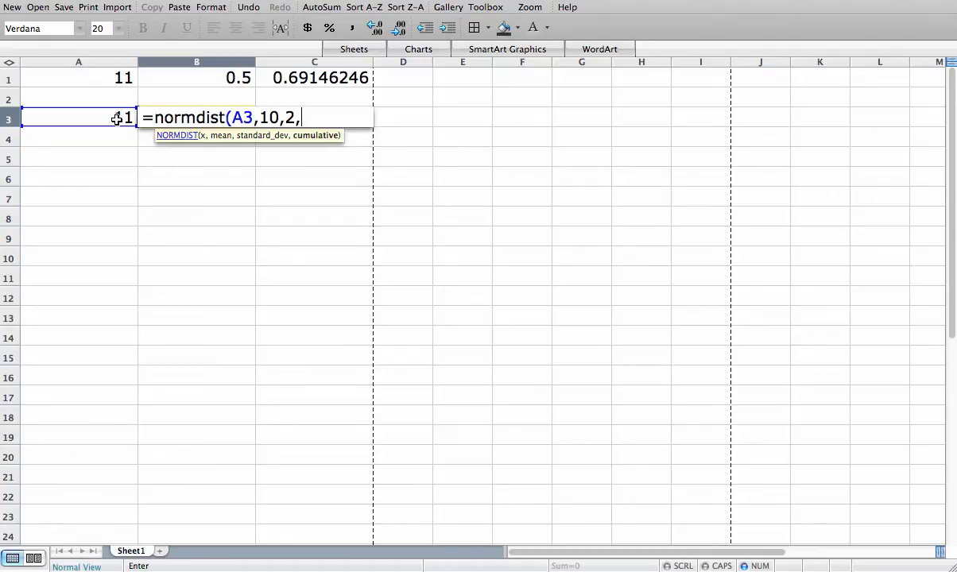
type("true)")
key("Return")
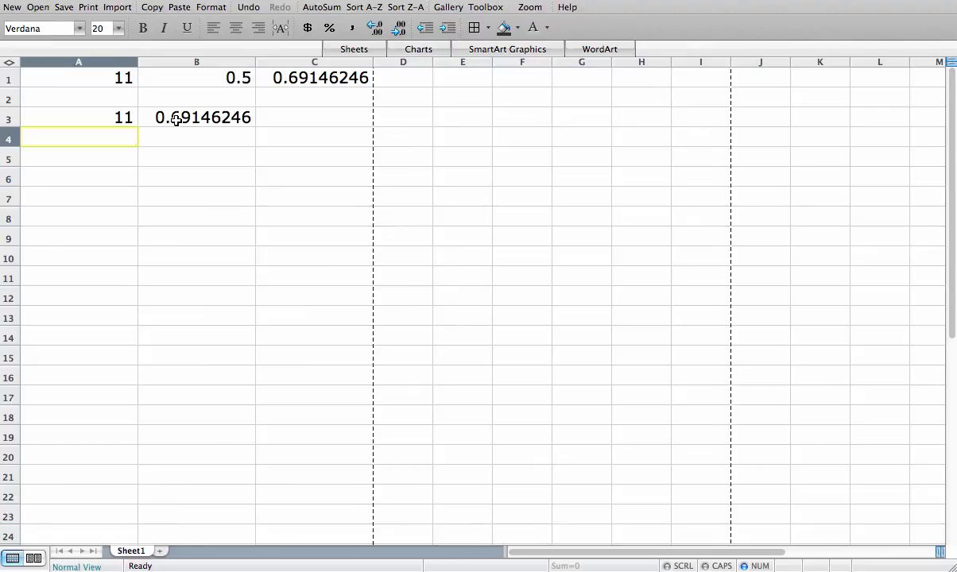
- Enter 8 in A4 and copy B3's NORMDIST formula down to B4, giving 0.15865525
type("8")
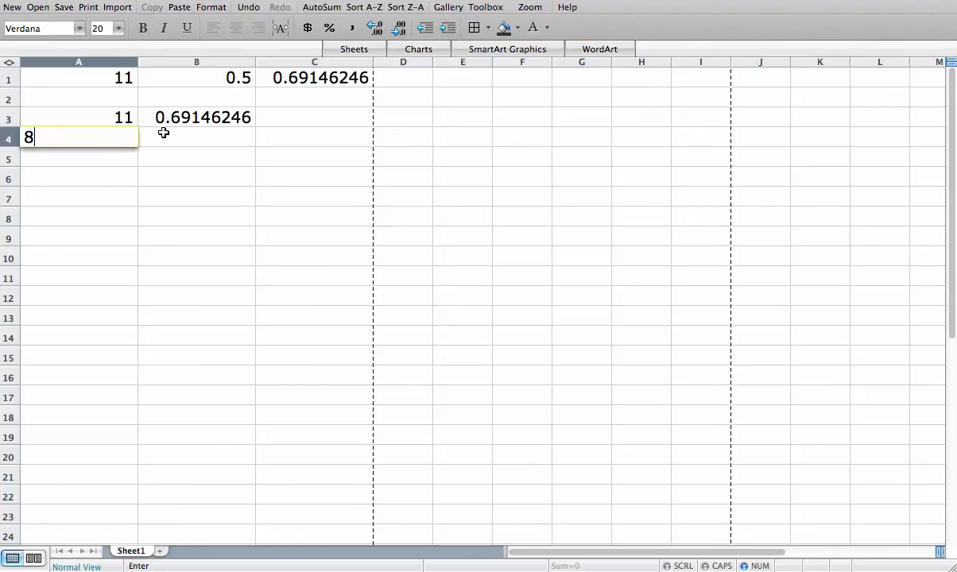
left_click(163, 134)
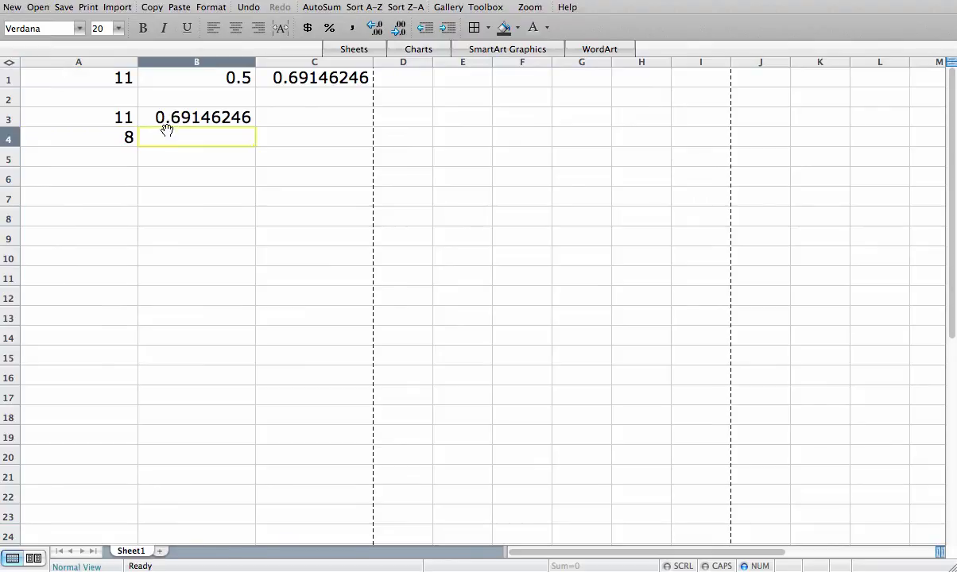
left_click(168, 119)
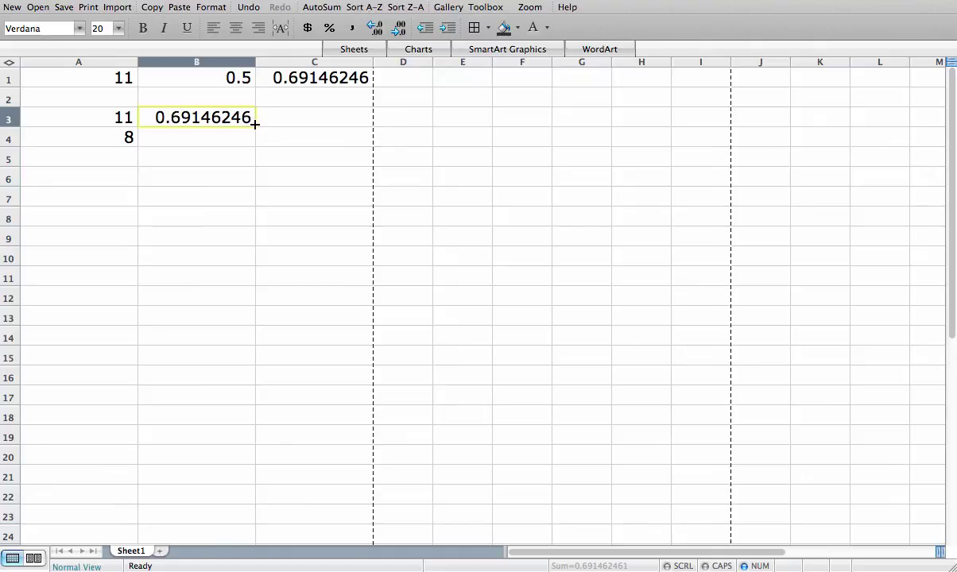
left_click_drag(254, 124, 256, 137)
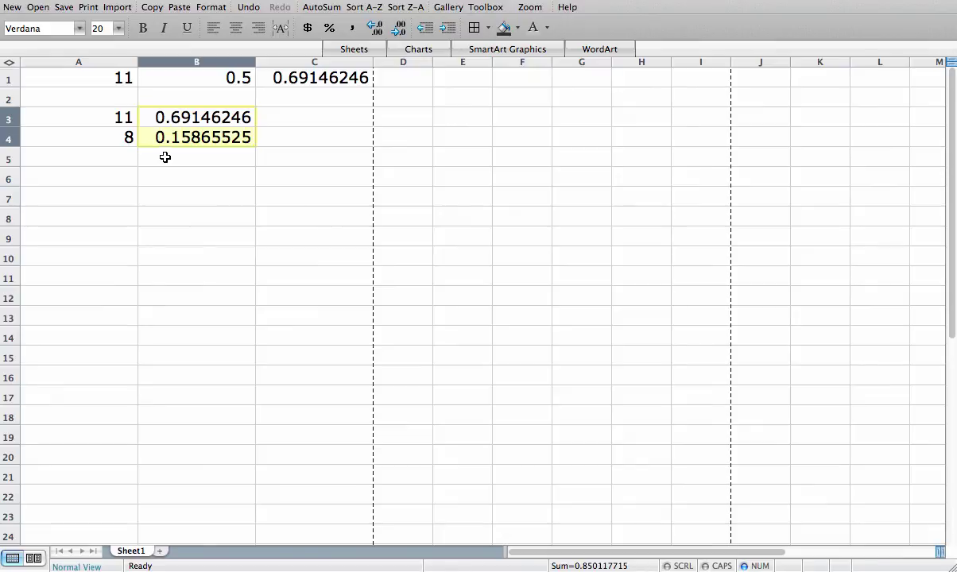
- Enter =B3-B4 in B5 to get the probability difference 0.53280721
left_click(164, 157)
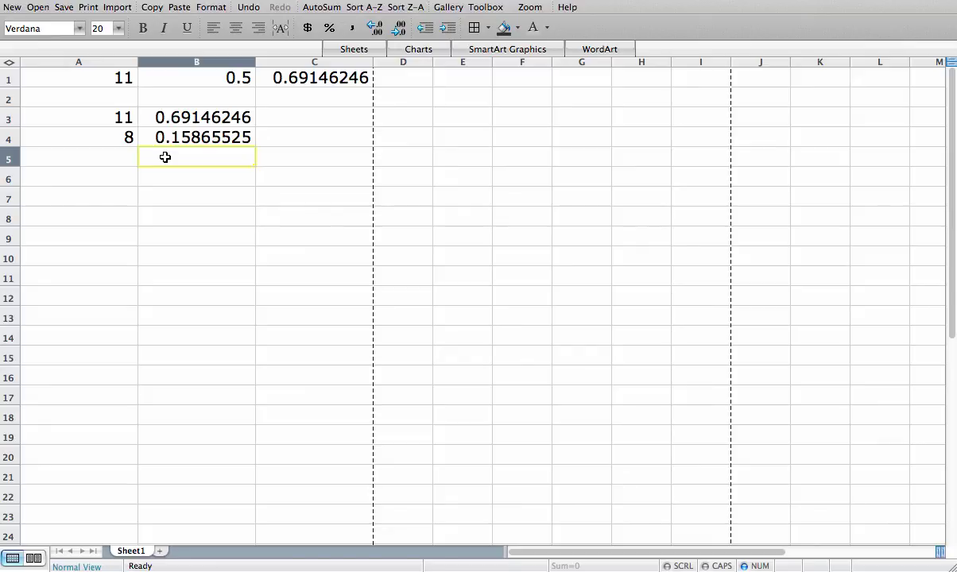
type("=")
left_click(159, 137)
left_click(159, 119)
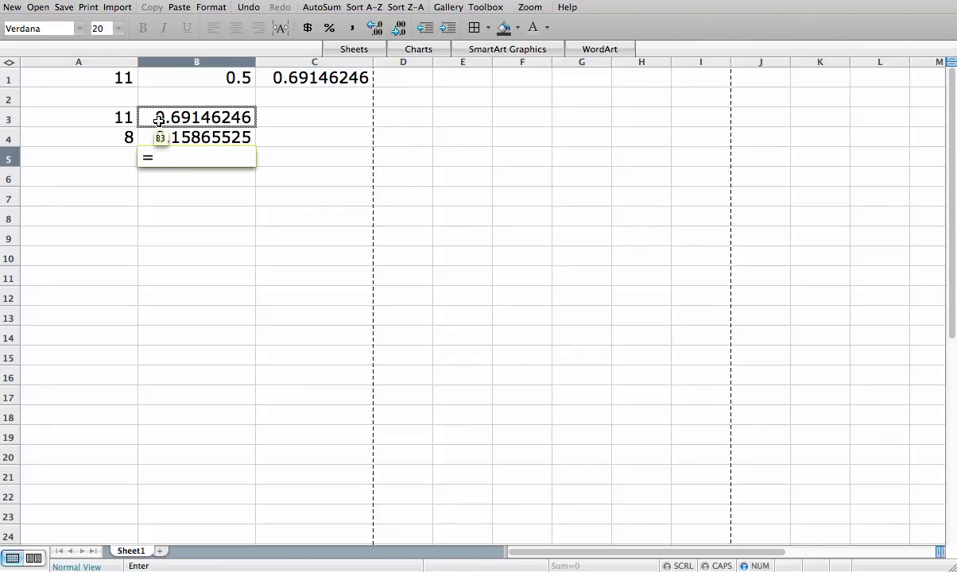
type("-")
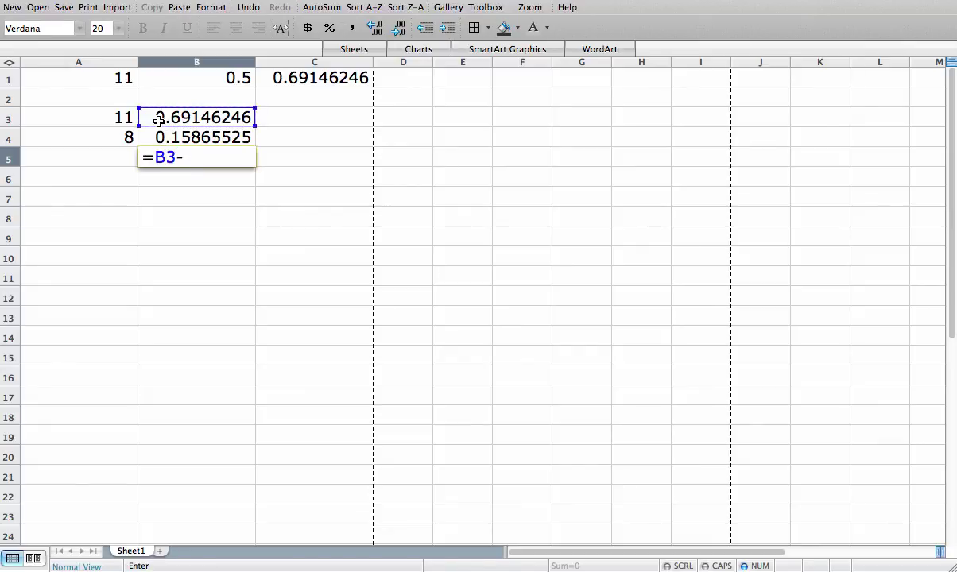
left_click(162, 139)
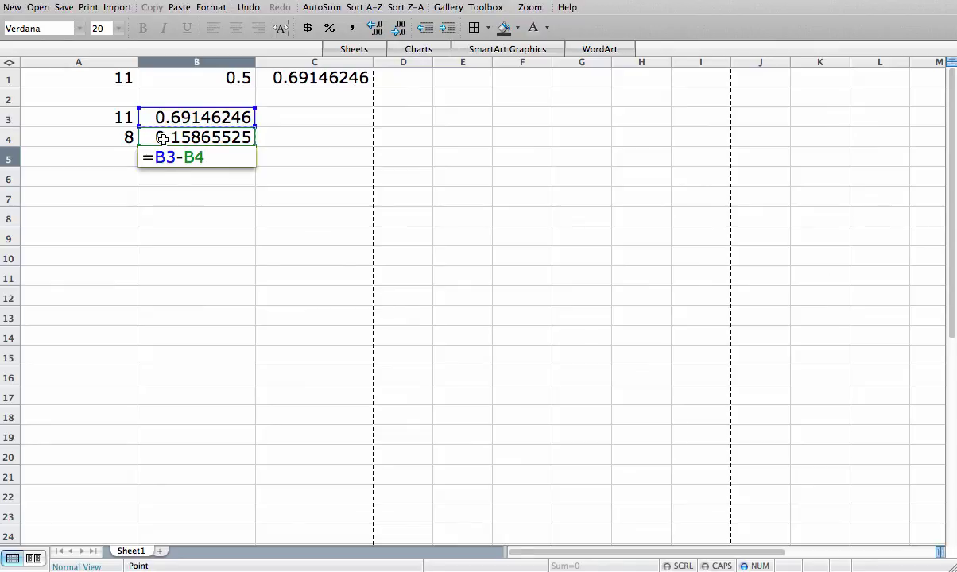
key("Return")
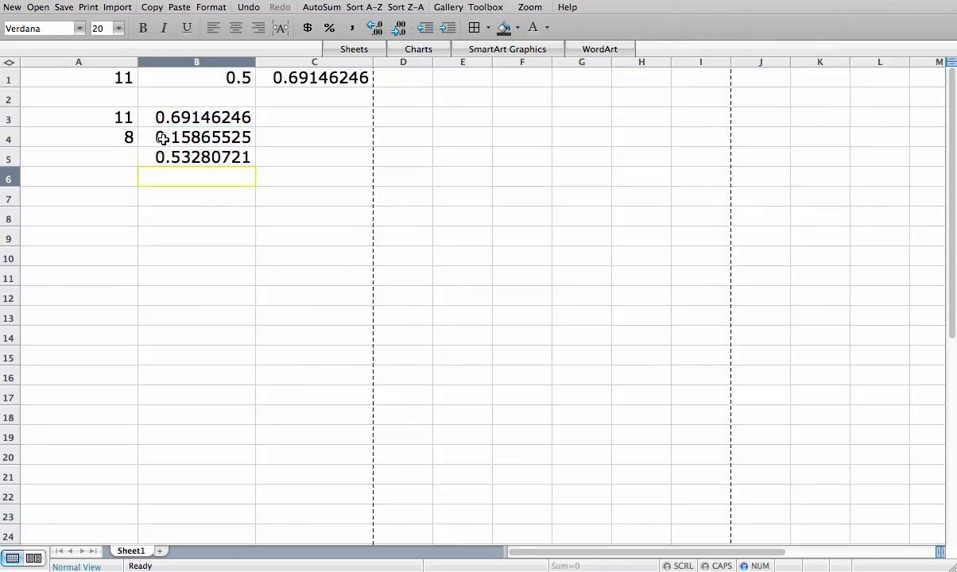